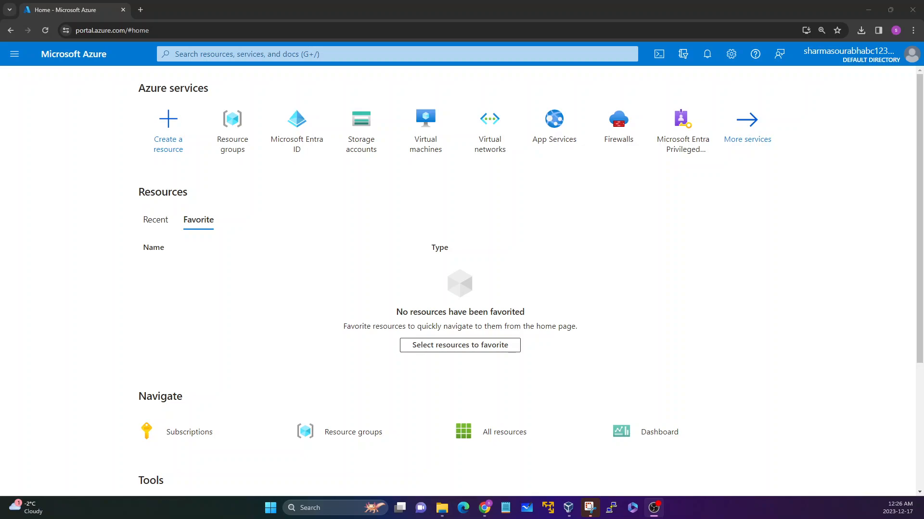
pyautogui.click(94, 119)
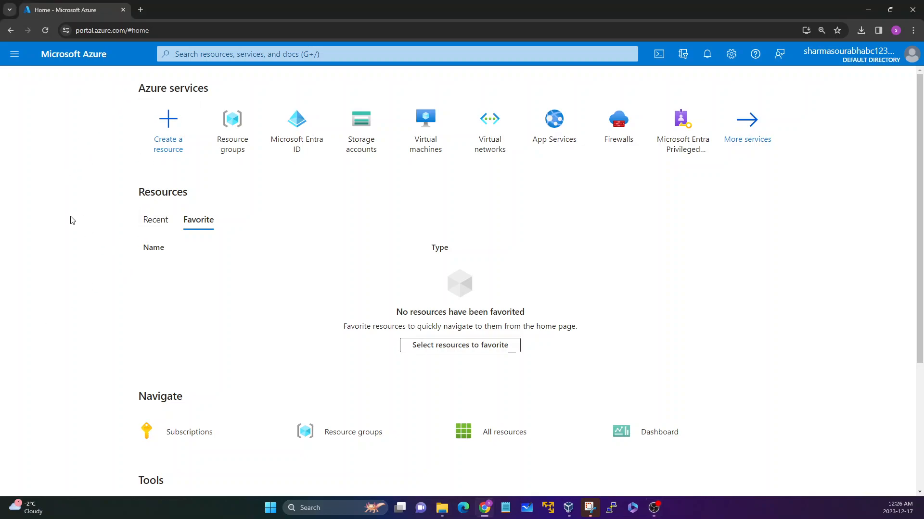
pyautogui.click(157, 30)
pyautogui.click(105, 115)
pyautogui.moveTo(209, 88); pyautogui.dragTo(191, 91)
pyautogui.moveTo(121, 93); pyautogui.dragTo(148, 89)
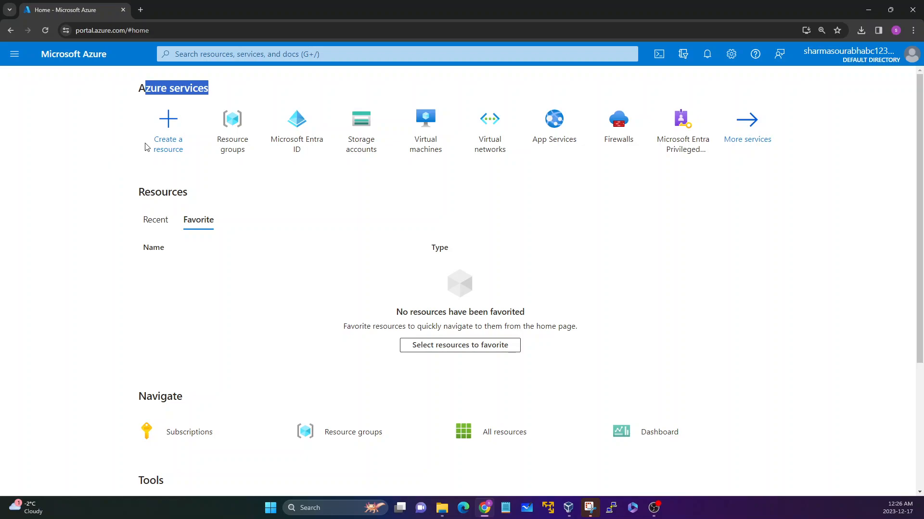
pyautogui.click(115, 138)
pyautogui.moveTo(136, 93); pyautogui.dragTo(213, 90)
pyautogui.click(157, 91)
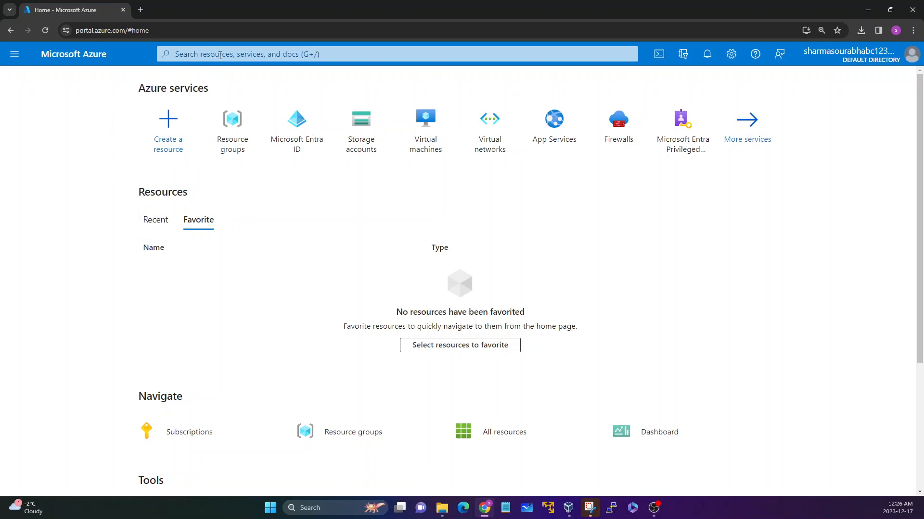
# Step: Search for "storage account", open the Storage accounts service and start creating a new storage account
pyautogui.click(220, 56)
pyautogui.write('storage a')
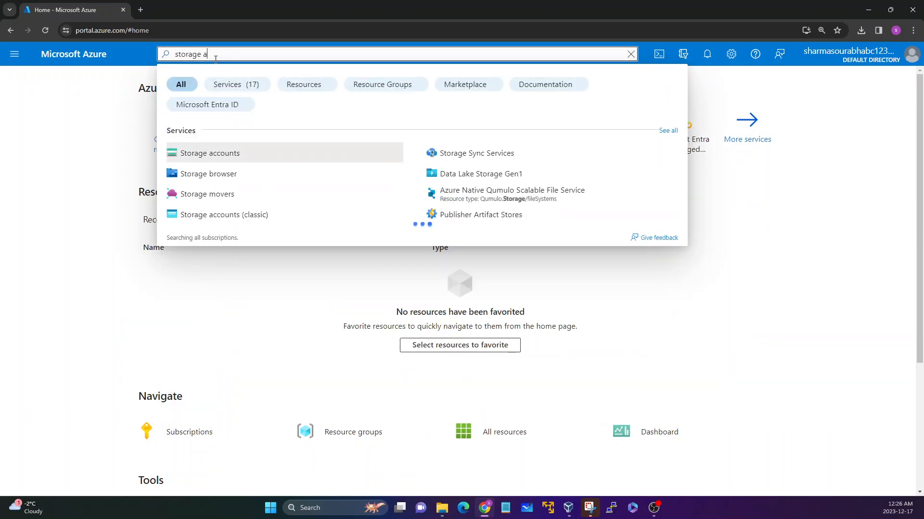
pyautogui.write('ccount')
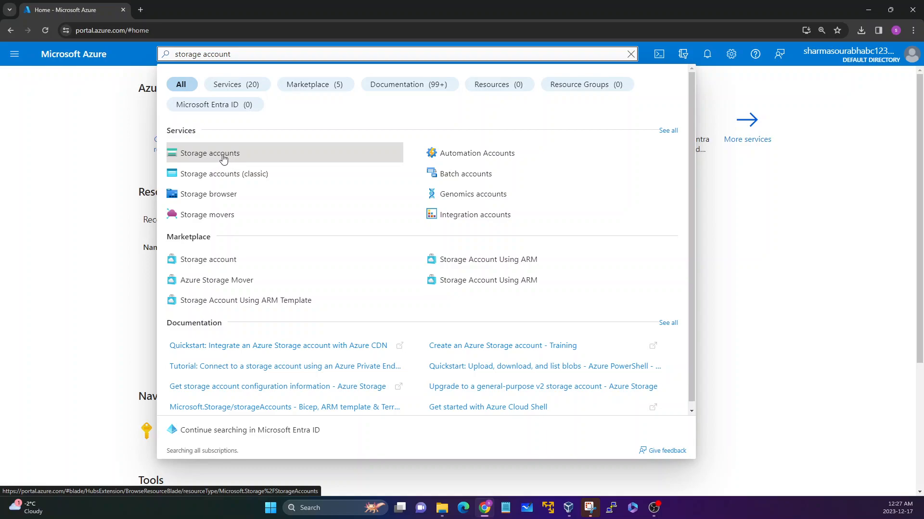
pyautogui.click(223, 155)
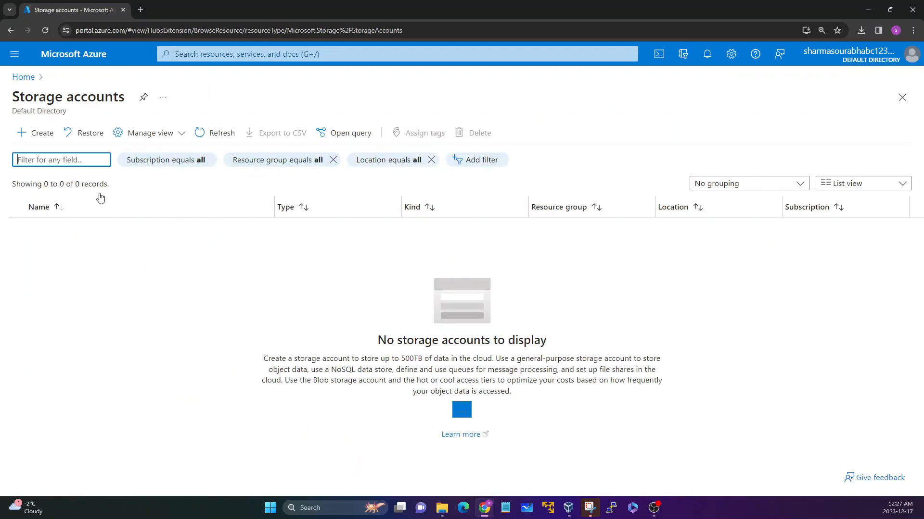
pyautogui.click(38, 140)
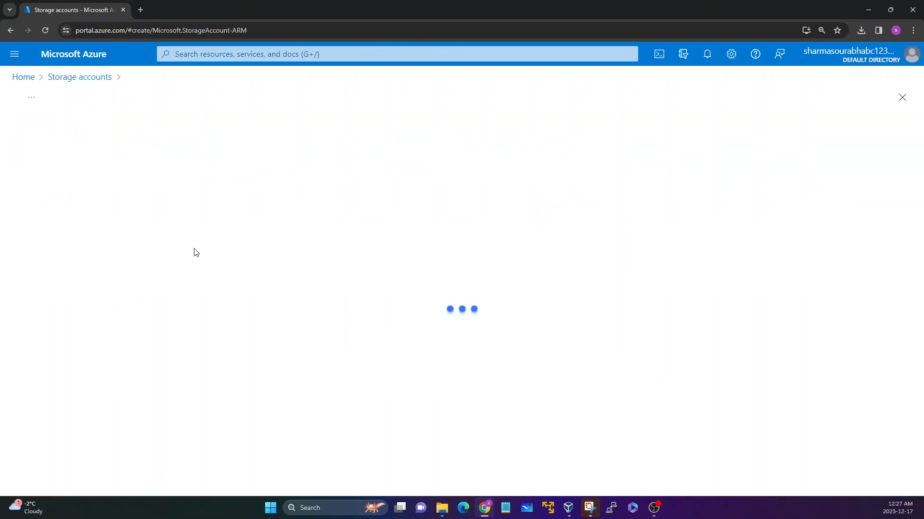
# Step: Examine the subscription and existing resource group choices in the project details of the new storage account
pyautogui.scroll(-2, 74, 229)
pyautogui.scroll(2, 72, 226)
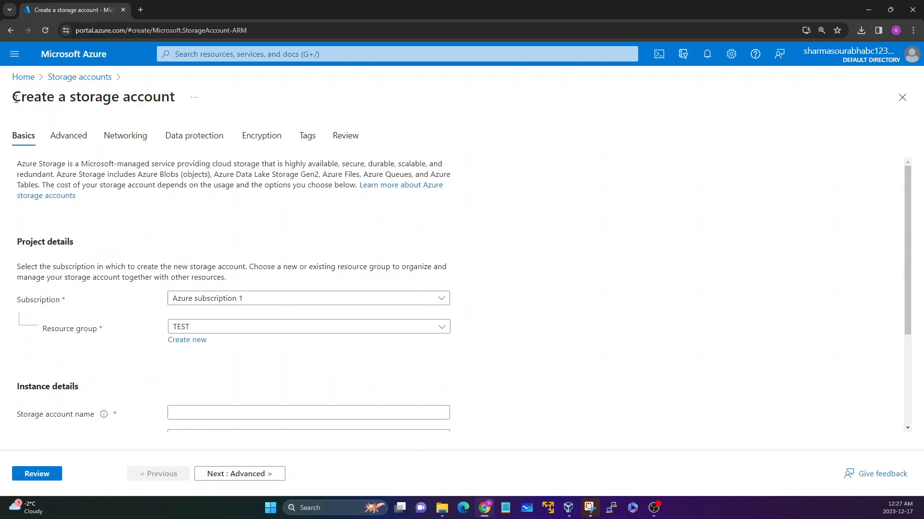
pyautogui.moveTo(16, 98); pyautogui.dragTo(169, 99)
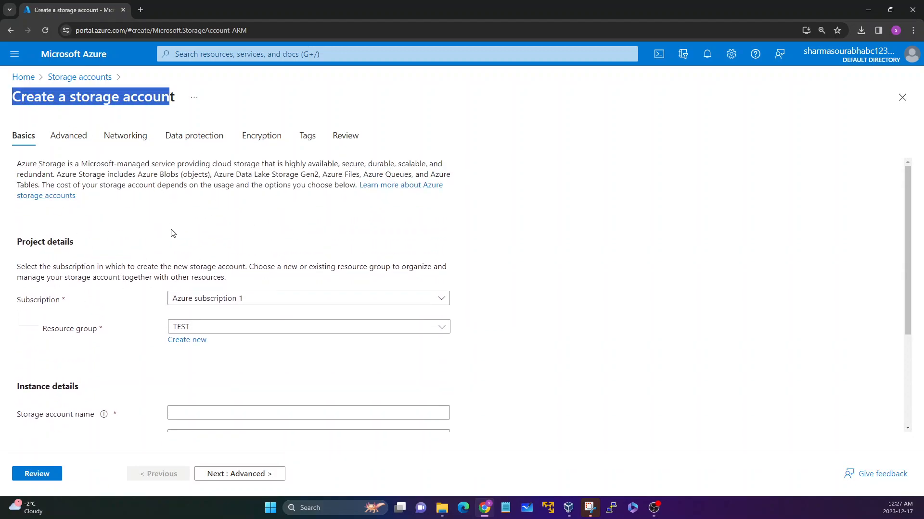
pyautogui.scroll(-1, 86, 256)
pyautogui.moveTo(51, 257); pyautogui.dragTo(82, 256)
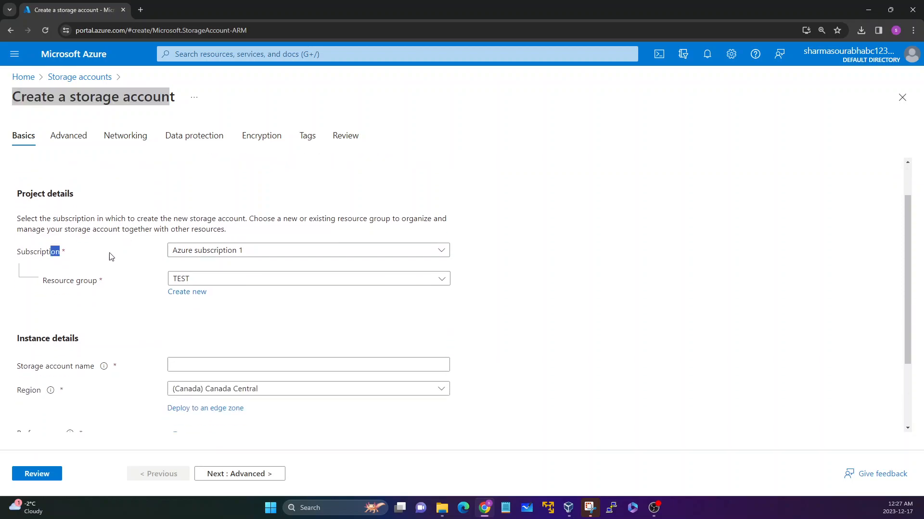
pyautogui.click(196, 249)
pyautogui.click(150, 256)
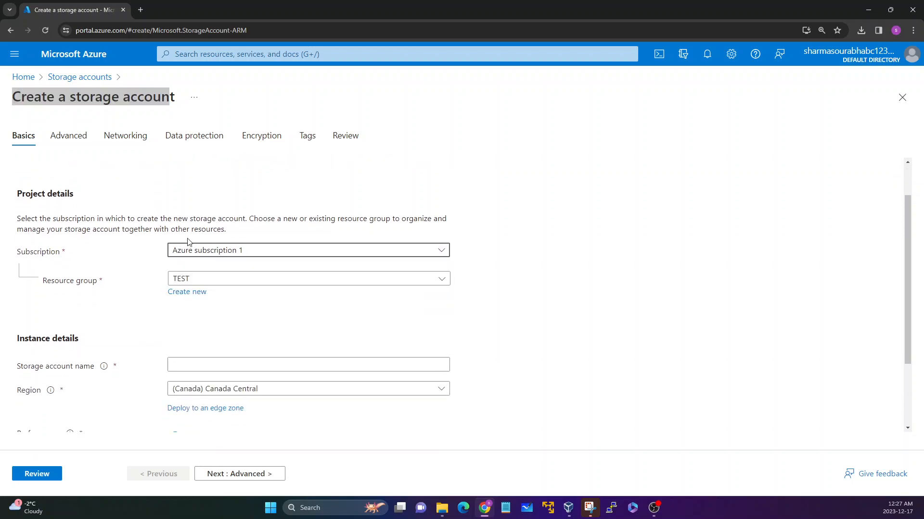
pyautogui.click(200, 250)
pyautogui.click(129, 232)
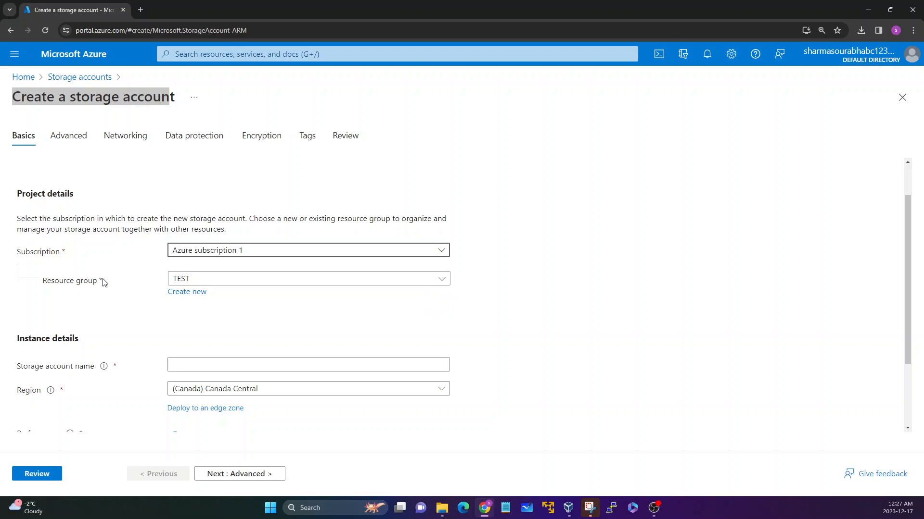
pyautogui.click(196, 279)
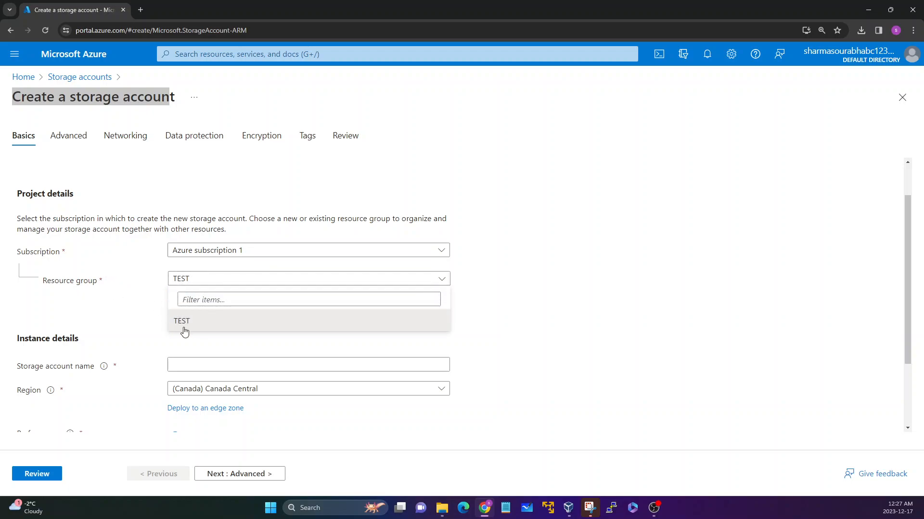
pyautogui.click(115, 309)
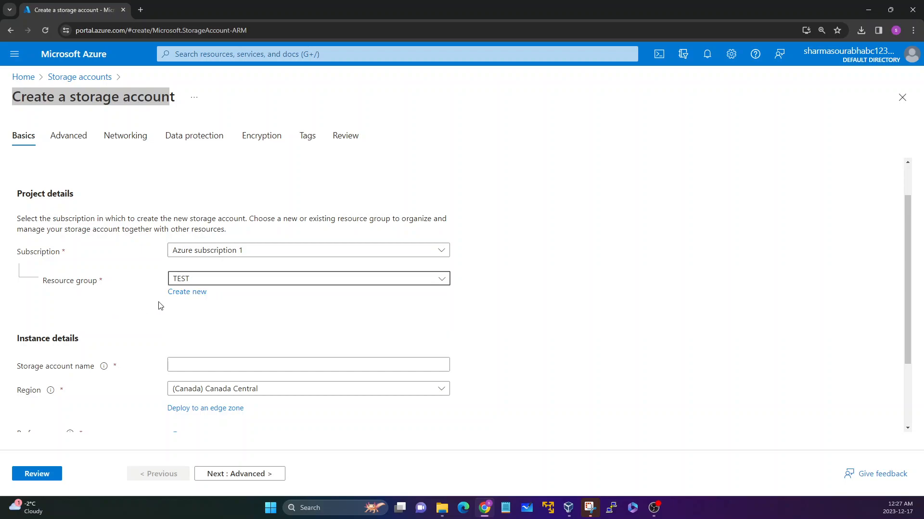
# Step: Create a new resource group named RS-GRP for the storage account
pyautogui.click(183, 299)
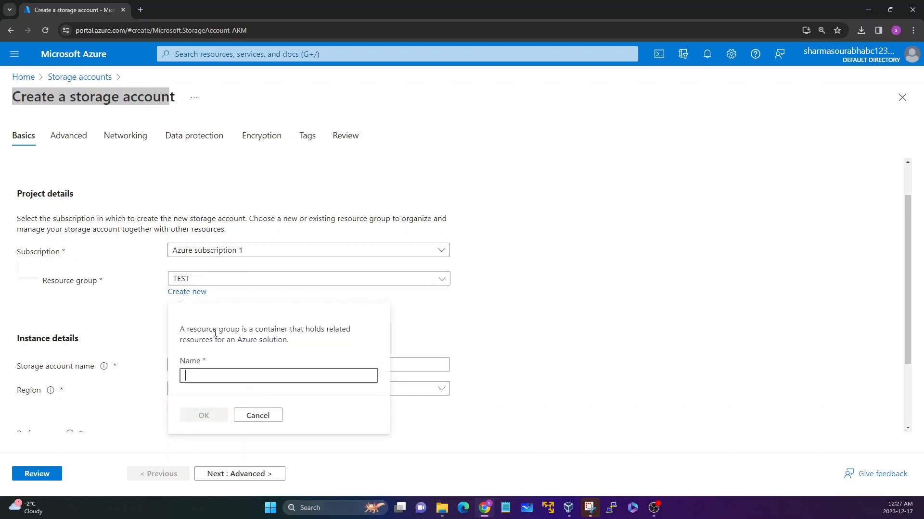
pyautogui.write('RS-GRP')
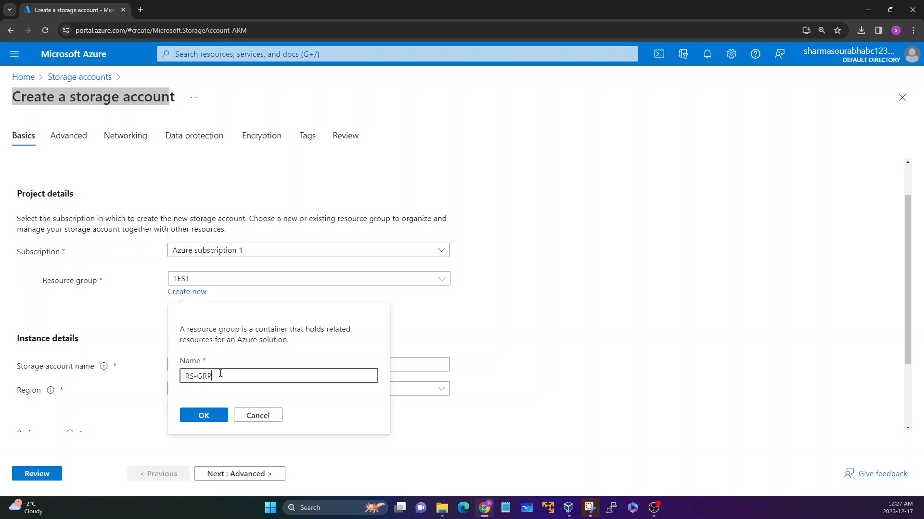
pyautogui.click(212, 417)
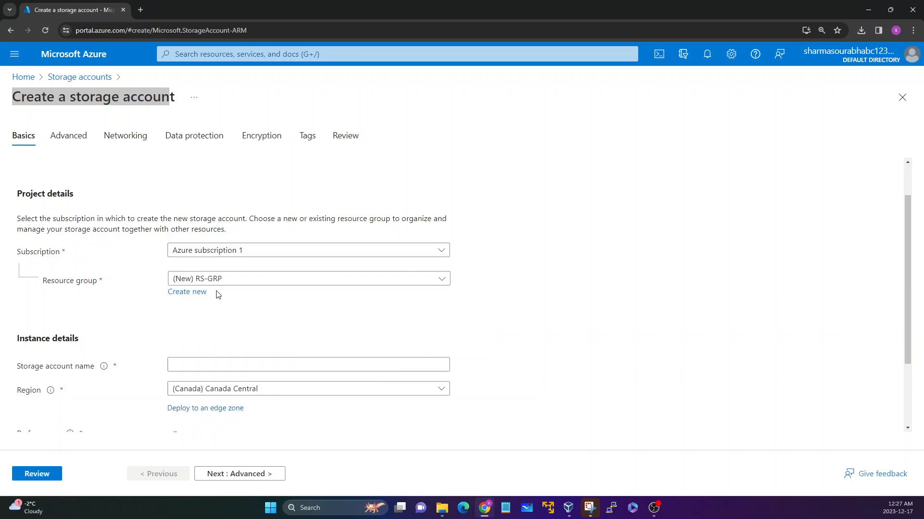
# Step: Name the storage account sharam1112 in the instance details
pyautogui.scroll(-2, 108, 343)
pyautogui.moveTo(17, 272); pyautogui.dragTo(60, 273)
pyautogui.click(95, 277)
pyautogui.click(160, 269)
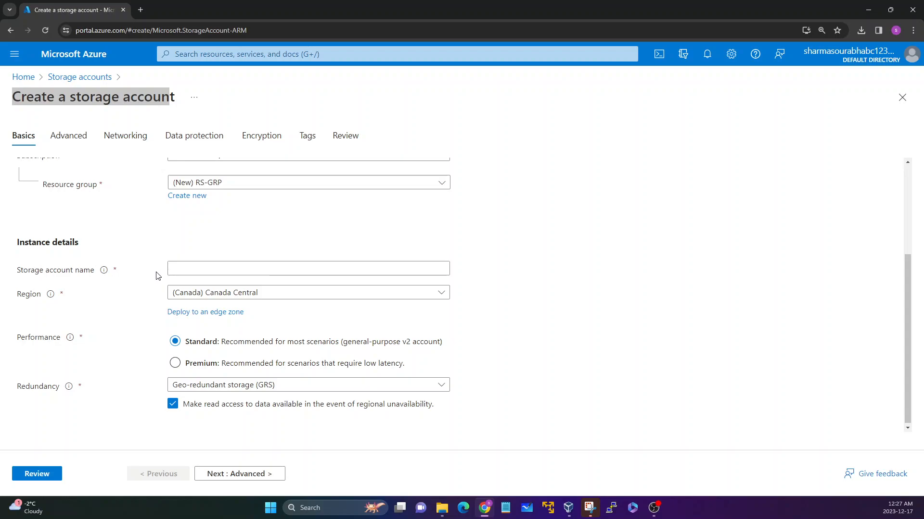
pyautogui.click(183, 267)
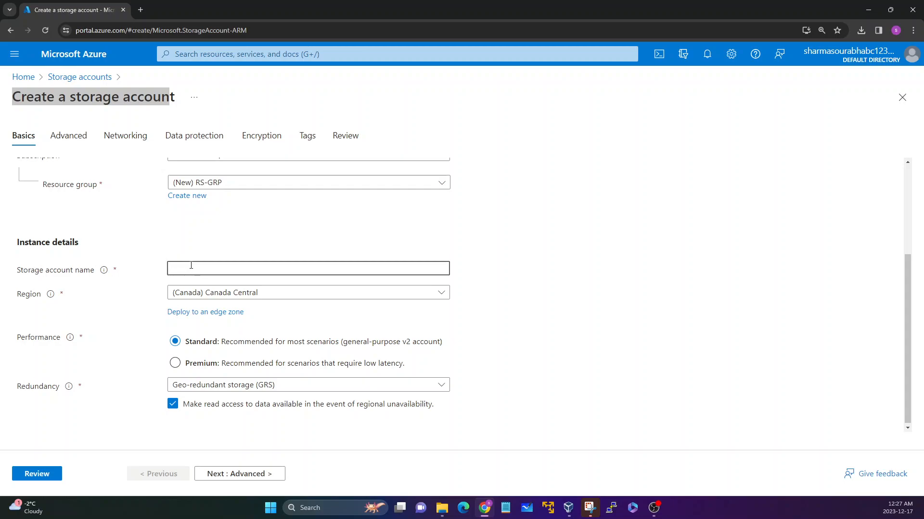
pyautogui.write('sharam1112`1')
pyautogui.press('BackSpace')
pyautogui.press('BackSpace')
pyautogui.doubleClick(236, 270)
pyautogui.click(152, 277)
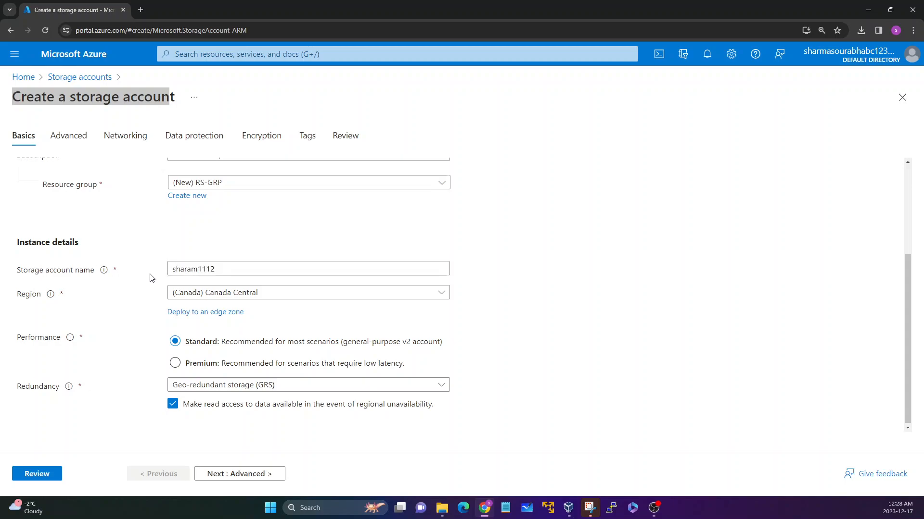
pyautogui.click(173, 270)
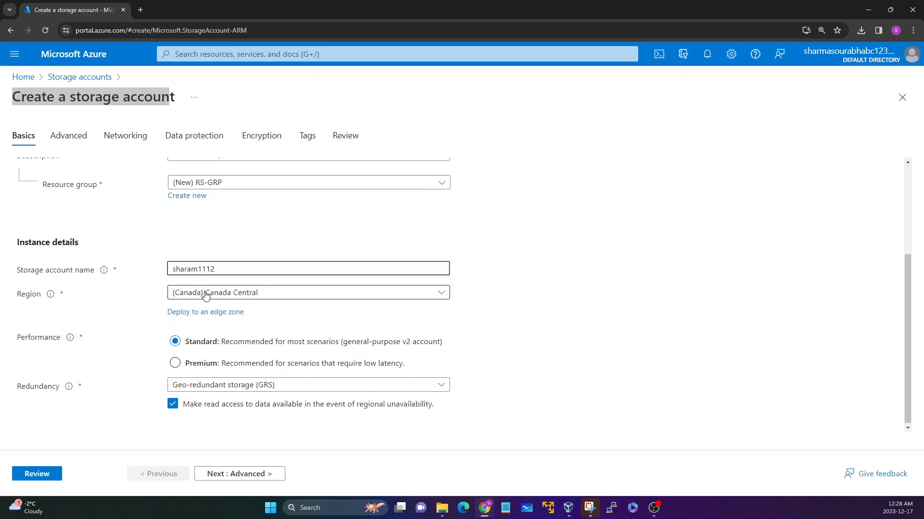
pyautogui.moveTo(242, 268); pyautogui.dragTo(153, 268)
pyautogui.click(153, 269)
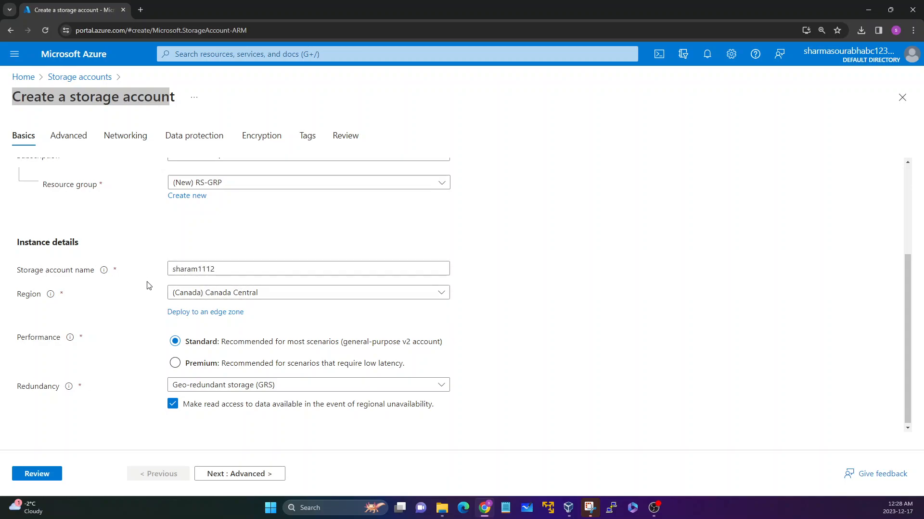
pyautogui.moveTo(233, 268); pyautogui.dragTo(170, 268)
pyautogui.click(157, 268)
# Step: Look through the available regions and choose (Canada) Canada Central for the storage account
pyautogui.click(268, 294)
pyautogui.scroll(-6, 506, 325)
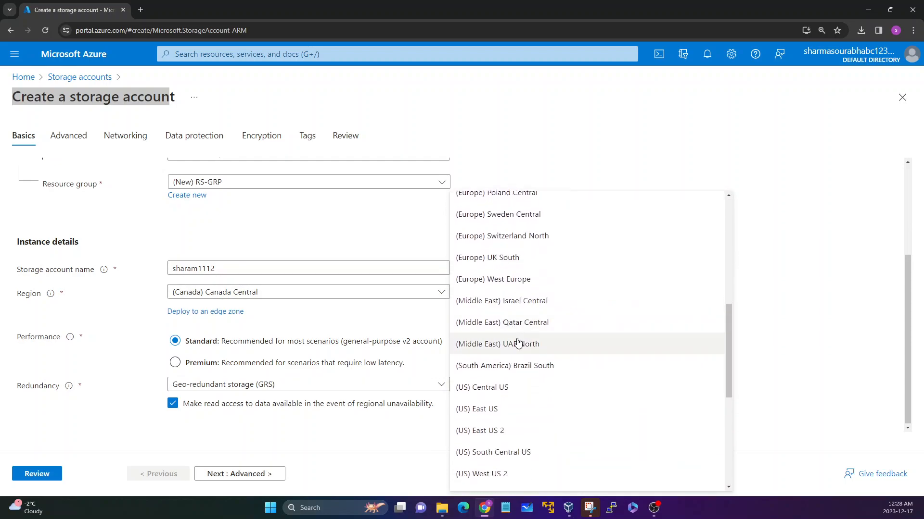
pyautogui.scroll(5, 517, 387)
pyautogui.scroll(2, 514, 387)
pyautogui.click(508, 357)
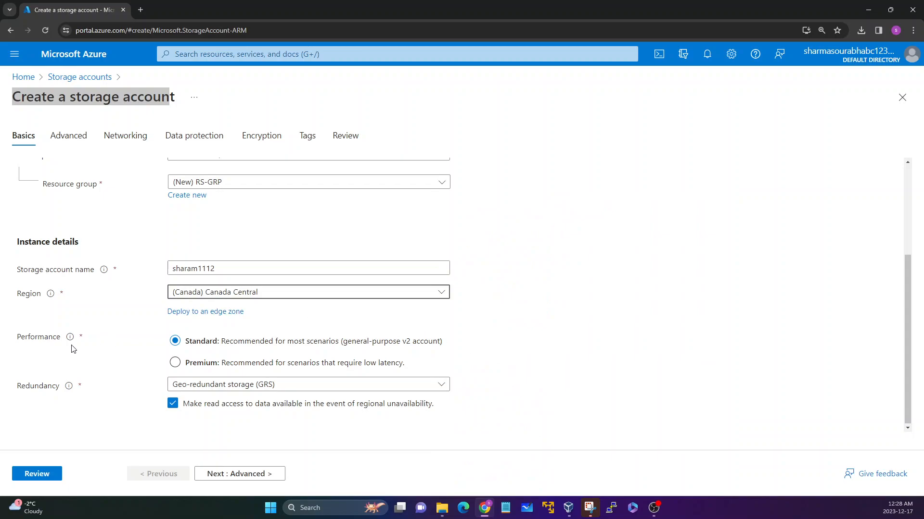
# Step: Try the Premium performance option, review its premium account types, and return performance to Standard
pyautogui.moveTo(18, 338); pyautogui.dragTo(64, 340)
pyautogui.click(48, 351)
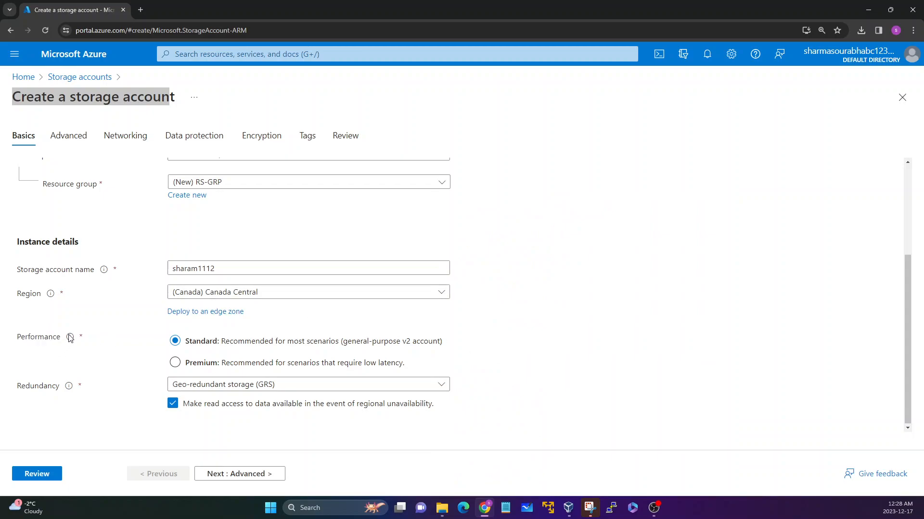
pyautogui.moveTo(71, 341)
pyautogui.click(201, 364)
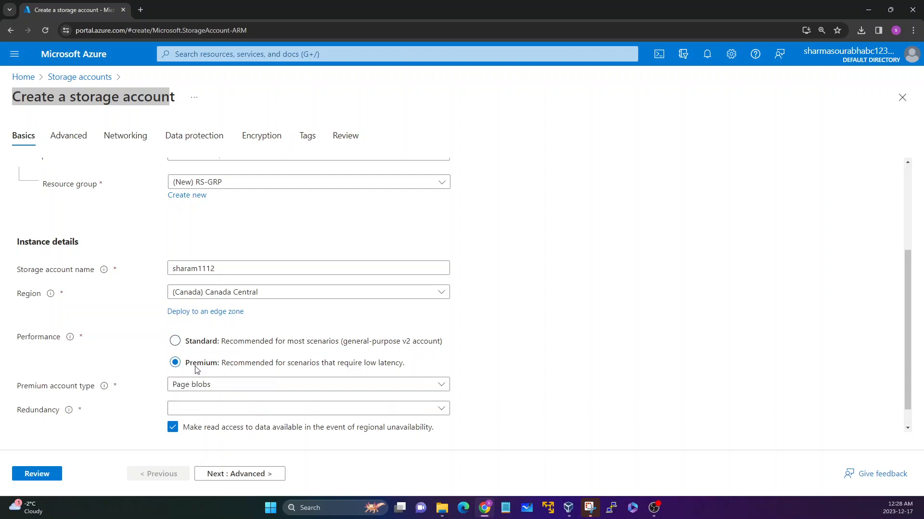
pyautogui.click(196, 345)
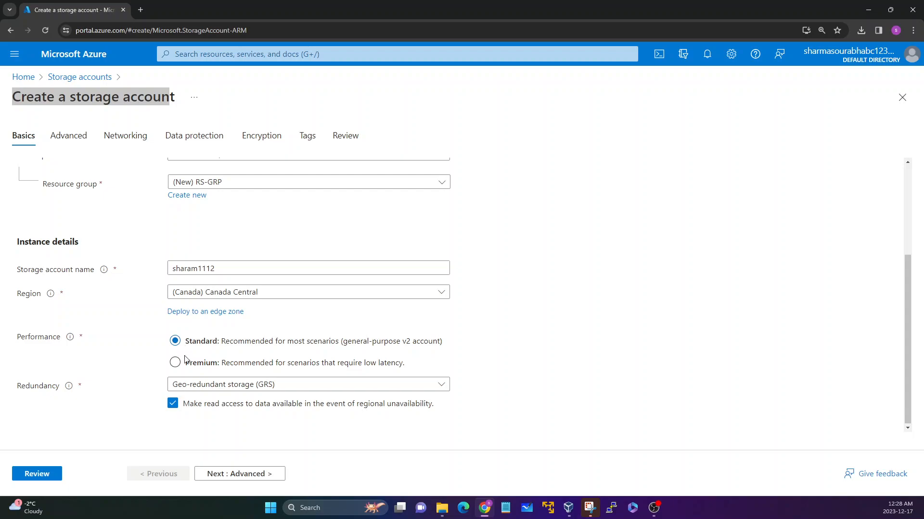
pyautogui.click(181, 363)
pyautogui.click(197, 386)
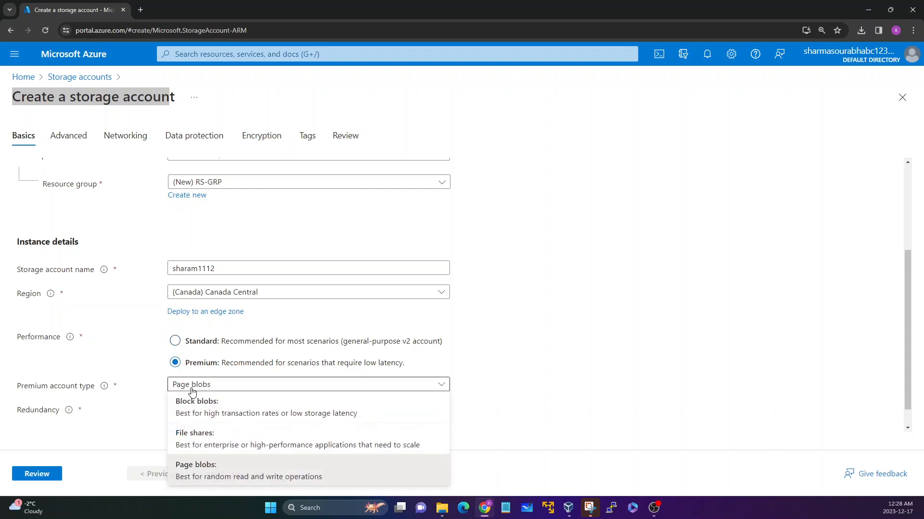
pyautogui.click(155, 416)
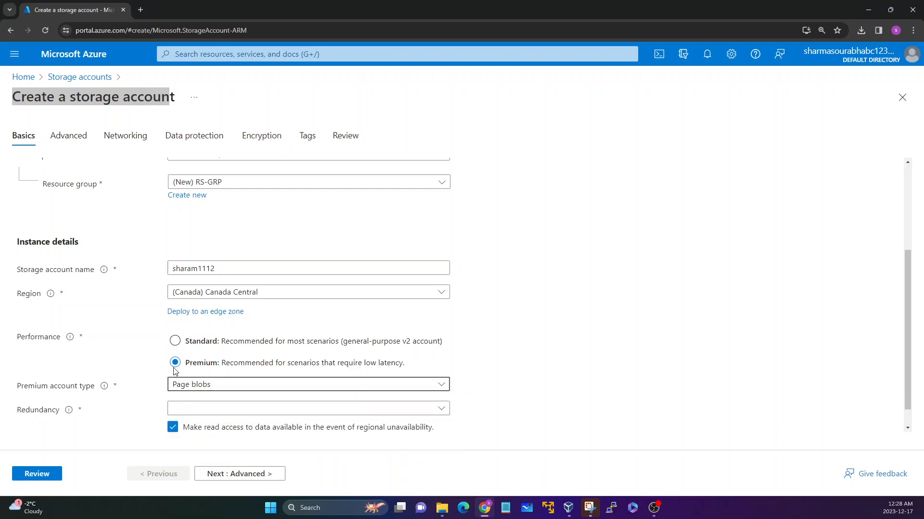
pyautogui.click(196, 387)
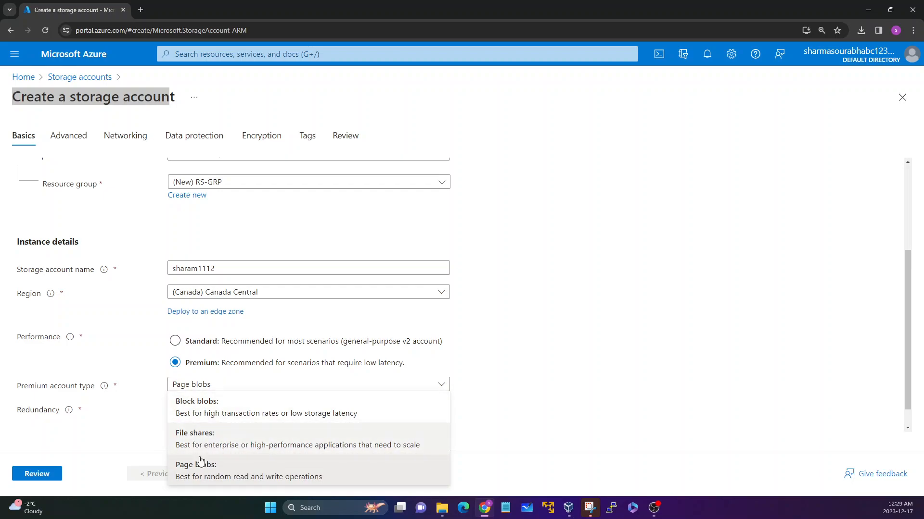
pyautogui.click(119, 389)
pyautogui.click(175, 341)
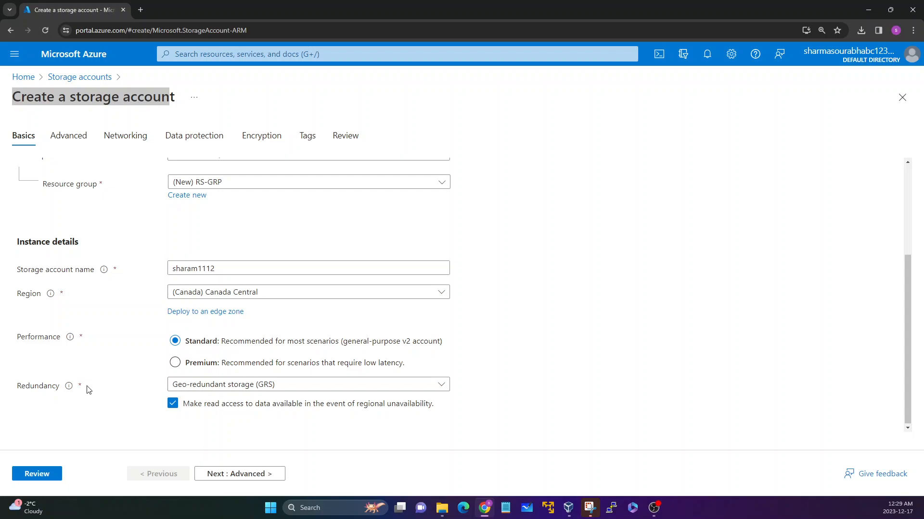
# Step: Set redundancy to Locally-redundant storage (LRS) and continue to the Advanced settings
pyautogui.click(227, 384)
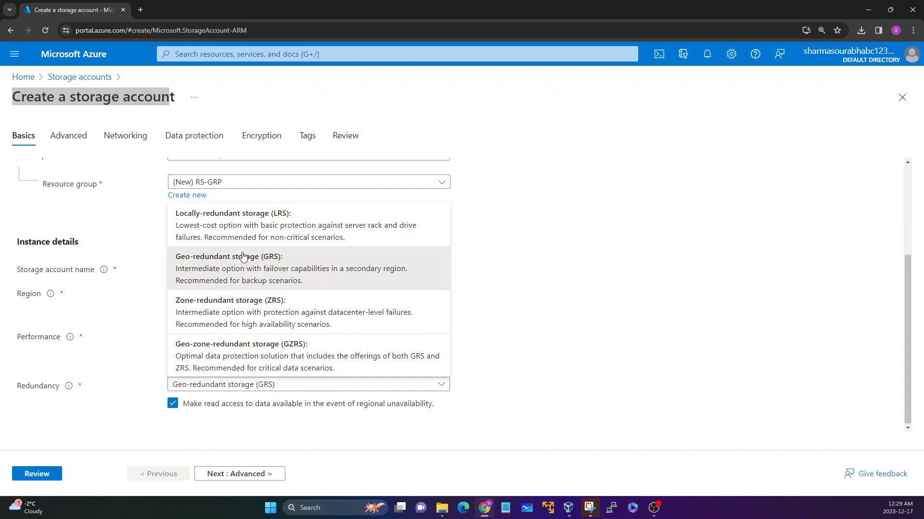
pyautogui.click(218, 224)
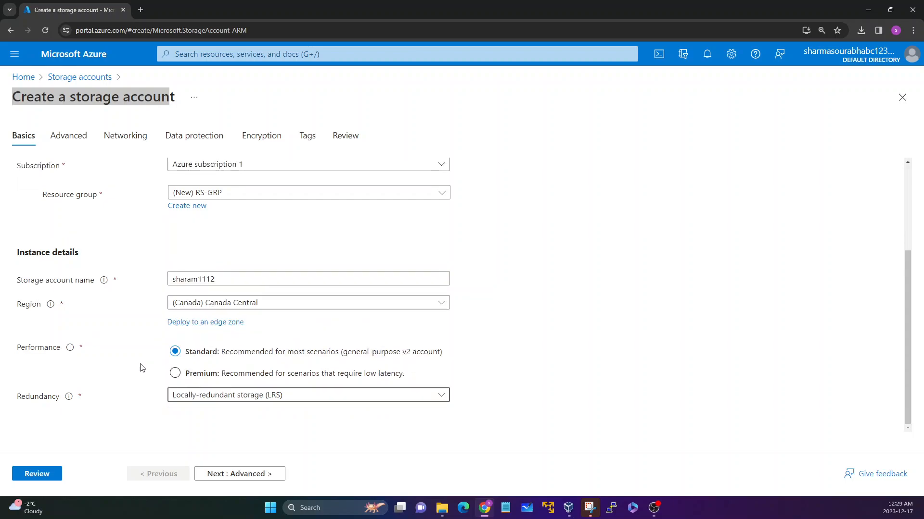
pyautogui.click(237, 476)
# Step: Review the Advanced settings down to the blob access tier, keep Hot, and continue to the Networking settings
pyautogui.scroll(-2, 87, 333)
pyautogui.scroll(2, 86, 333)
pyautogui.scroll(-8, 104, 327)
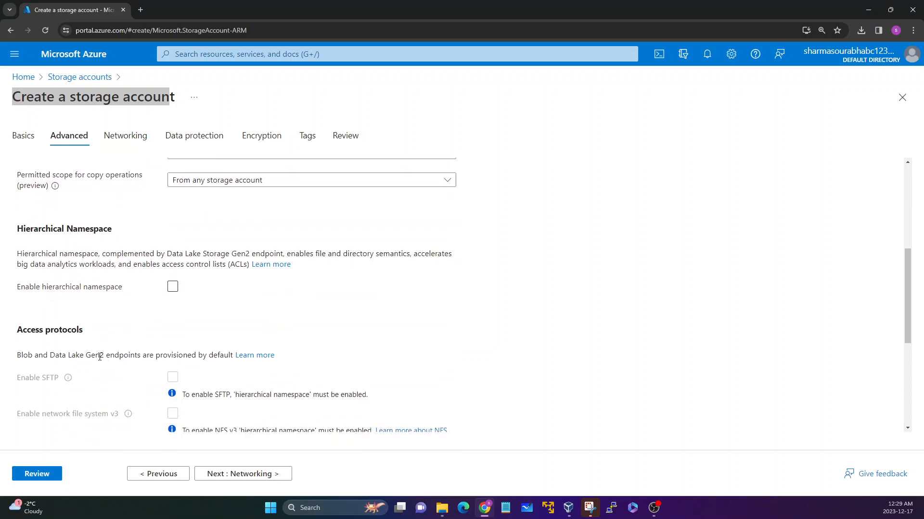
pyautogui.scroll(-1, 156, 412)
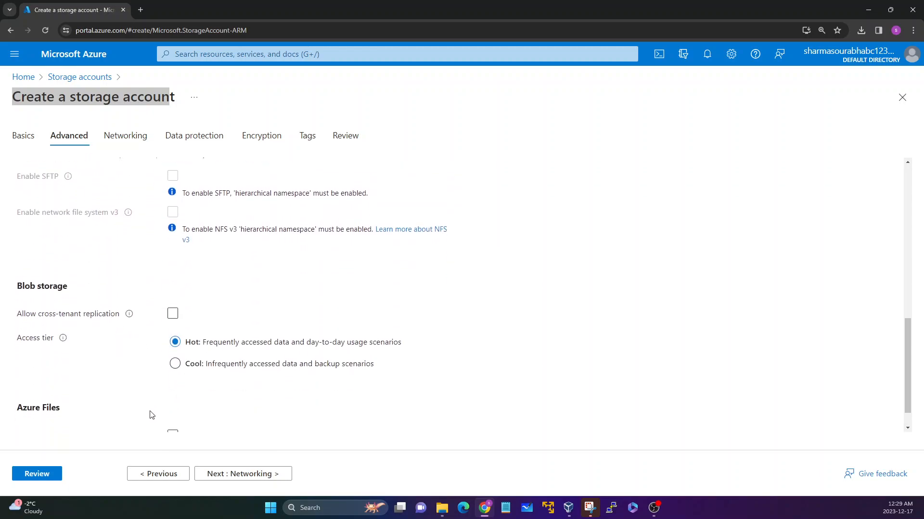
pyautogui.moveTo(26, 308); pyautogui.dragTo(98, 311)
pyautogui.click(98, 311)
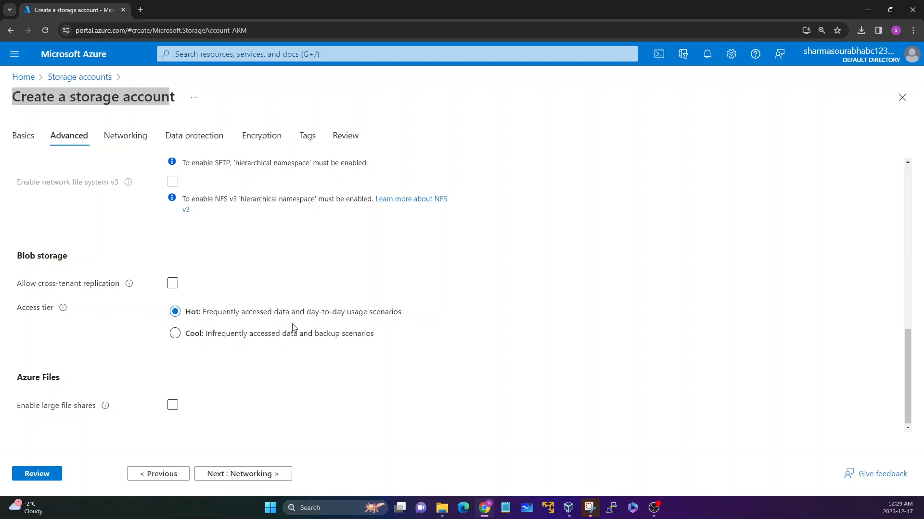
pyautogui.click(258, 474)
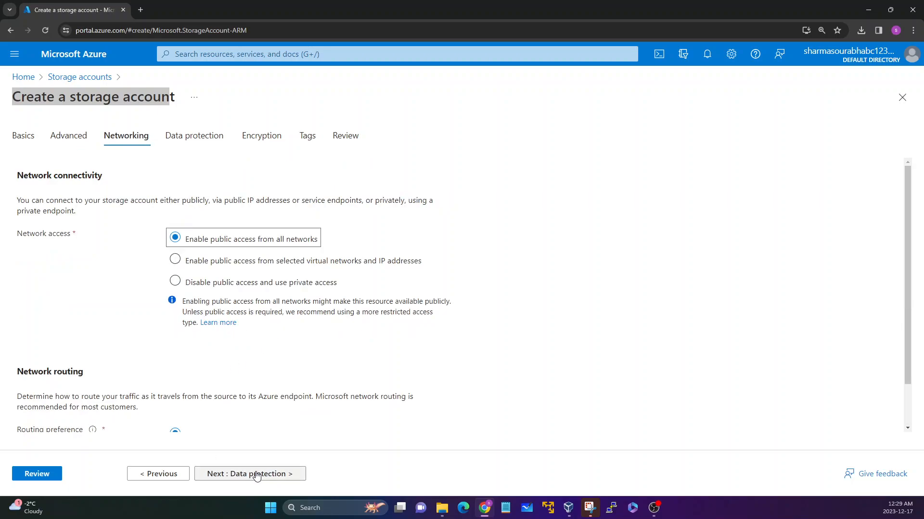
# Step: Keep the default networking, data protection, encryption and tag settings, and create the storage account
pyautogui.click(256, 475)
pyautogui.click(243, 478)
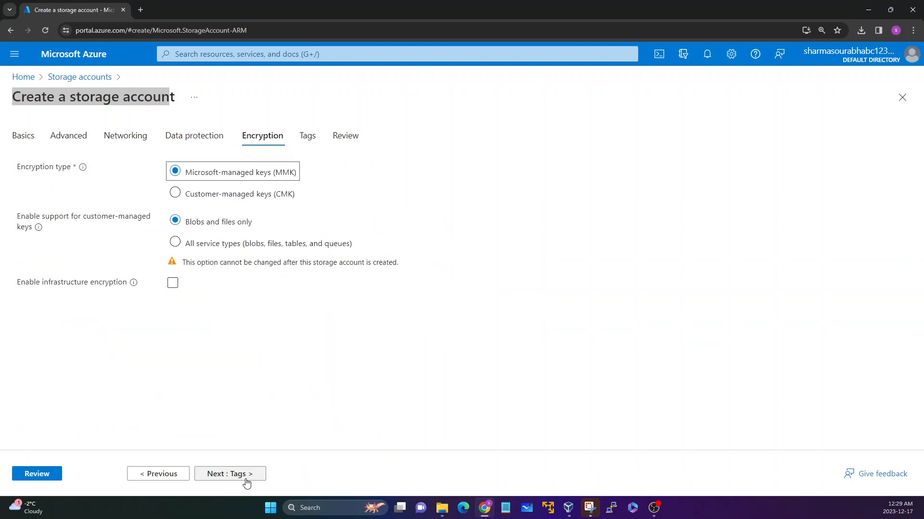
pyautogui.click(242, 481)
pyautogui.click(242, 481)
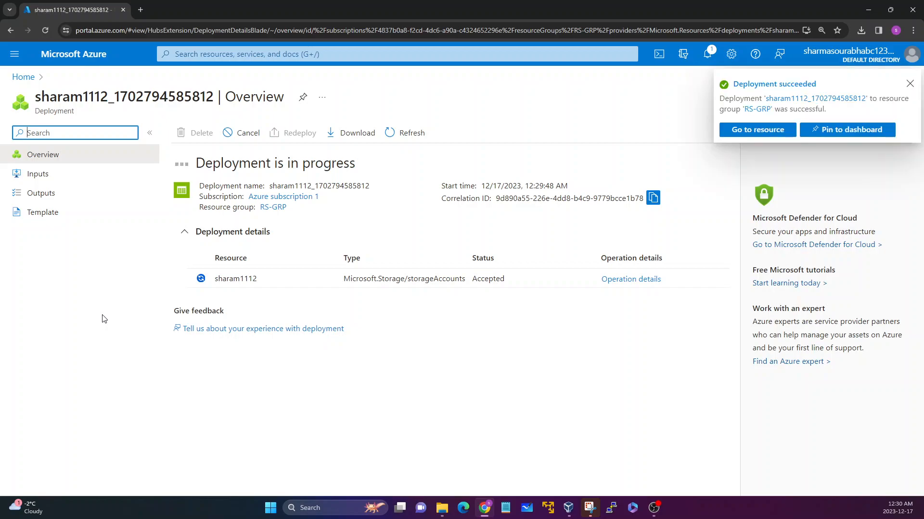
# Step: Check the deployment status and open the deployed sharam1112 storage account
pyautogui.moveTo(199, 160); pyautogui.dragTo(389, 166)
pyautogui.click(389, 166)
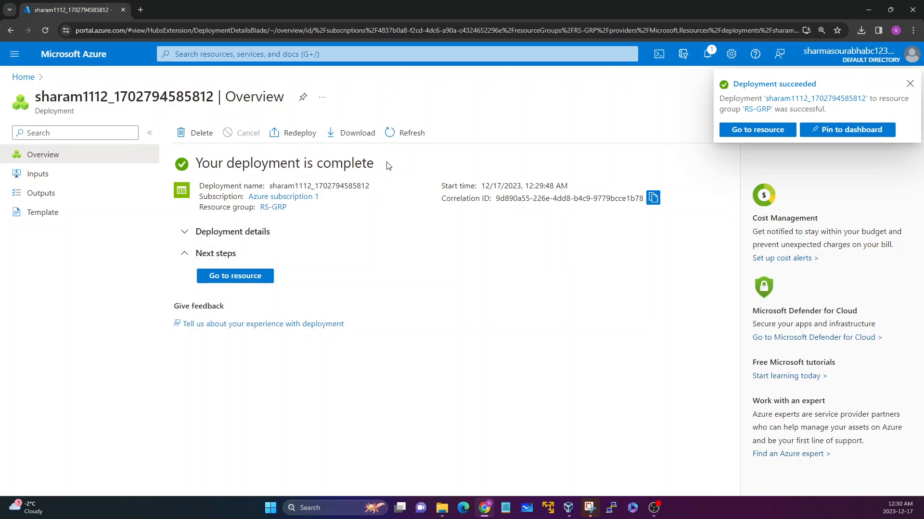
pyautogui.click(245, 280)
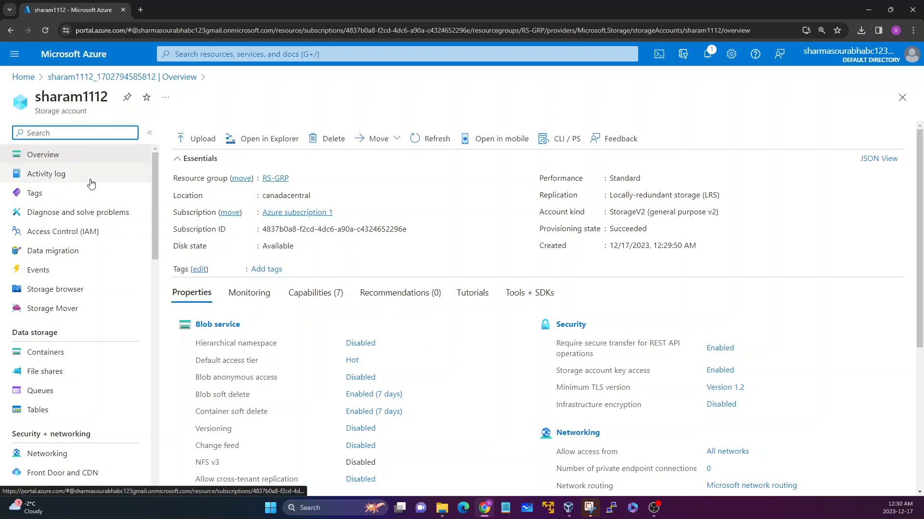
# Step: Look over the account's Data storage services and view its list of containers
pyautogui.scroll(-2, 91, 183)
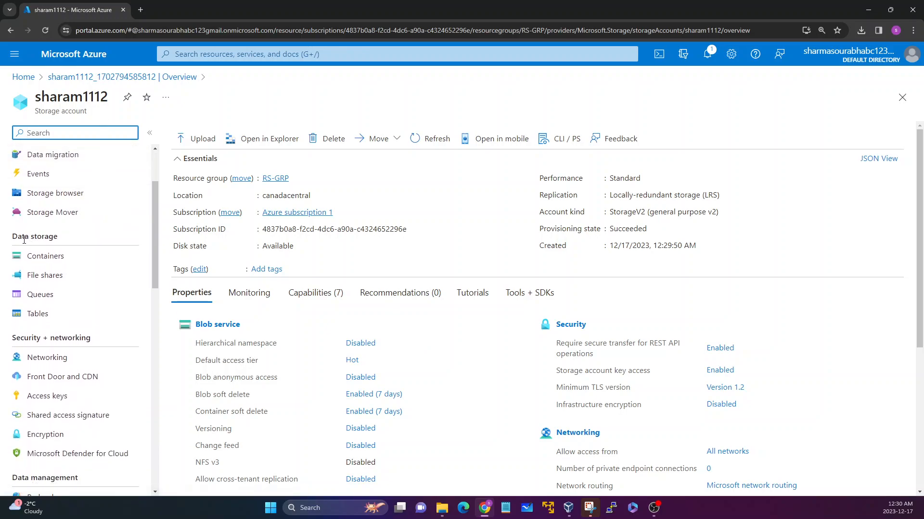
pyautogui.moveTo(5, 240); pyautogui.dragTo(76, 317)
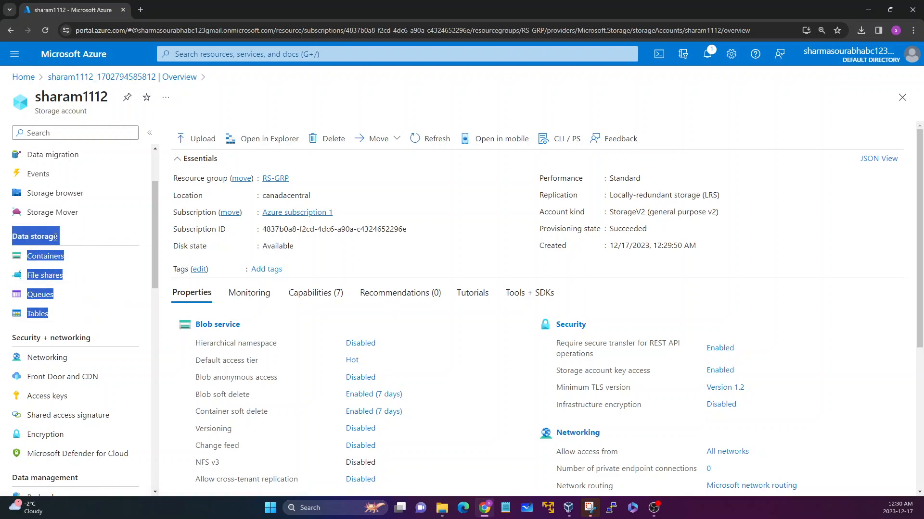
pyautogui.click(57, 235)
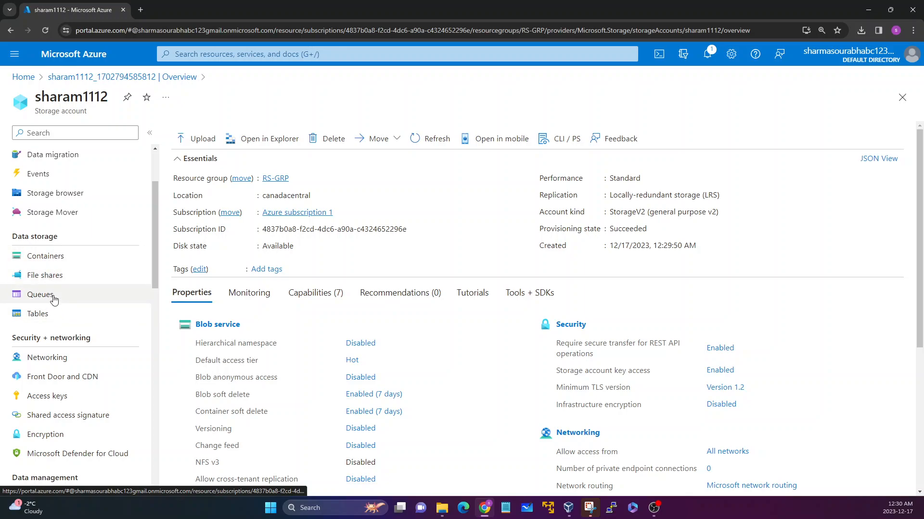
pyautogui.click(55, 262)
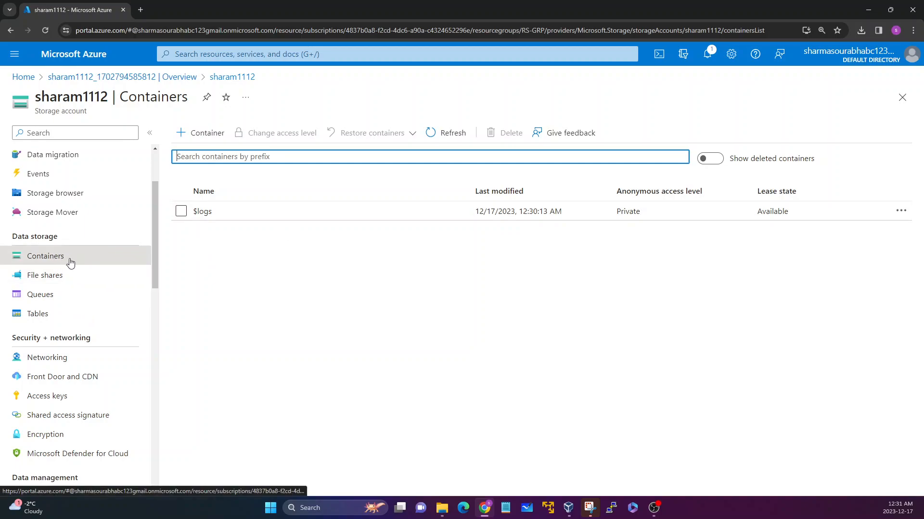
pyautogui.click(188, 251)
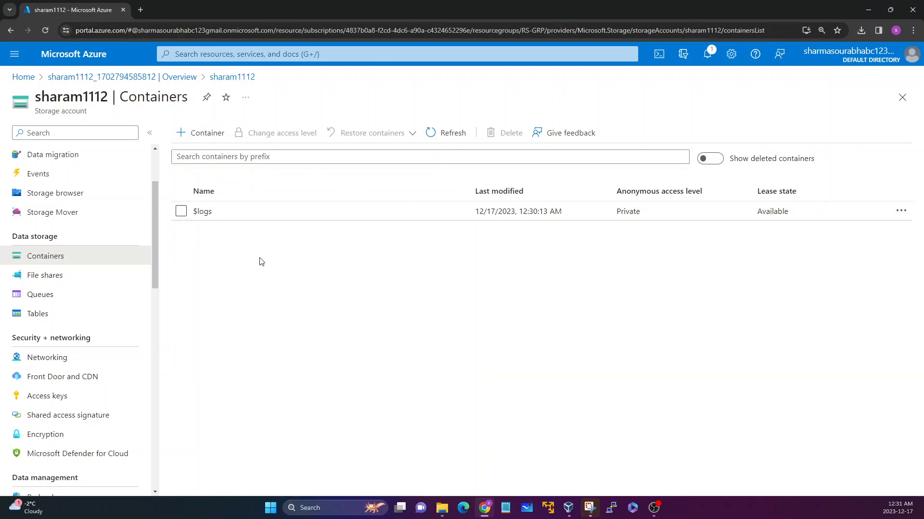
# Step: View the storage account's file shares and queues
pyautogui.click(26, 283)
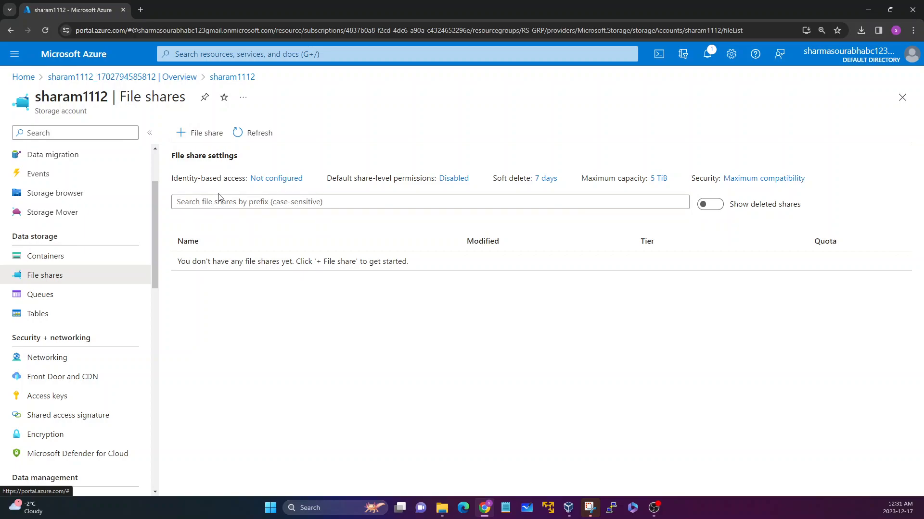
pyautogui.click(62, 297)
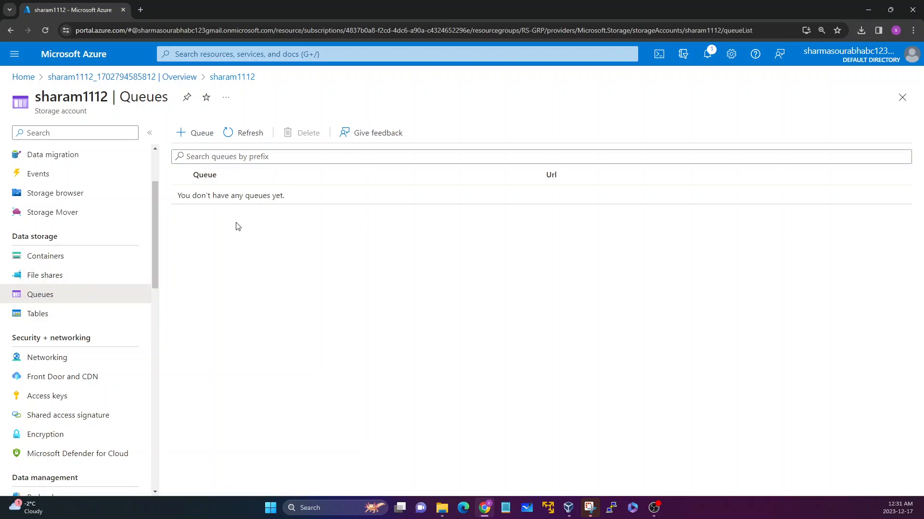
pyautogui.moveTo(192, 197); pyautogui.dragTo(319, 198)
pyautogui.click(320, 197)
pyautogui.moveTo(178, 198); pyautogui.dragTo(291, 200)
pyautogui.click(291, 205)
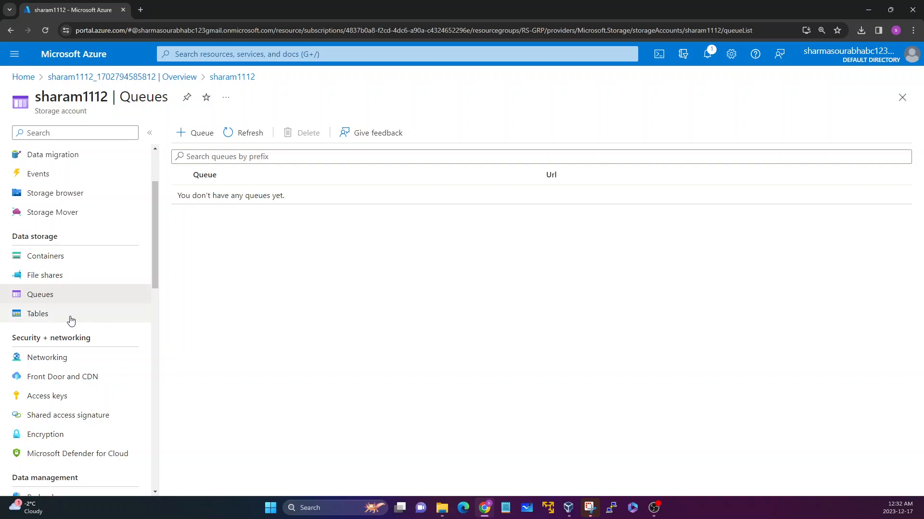
# Step: View the storage account's tables and revisit its containers and file shares, ending on the containers list
pyautogui.click(42, 321)
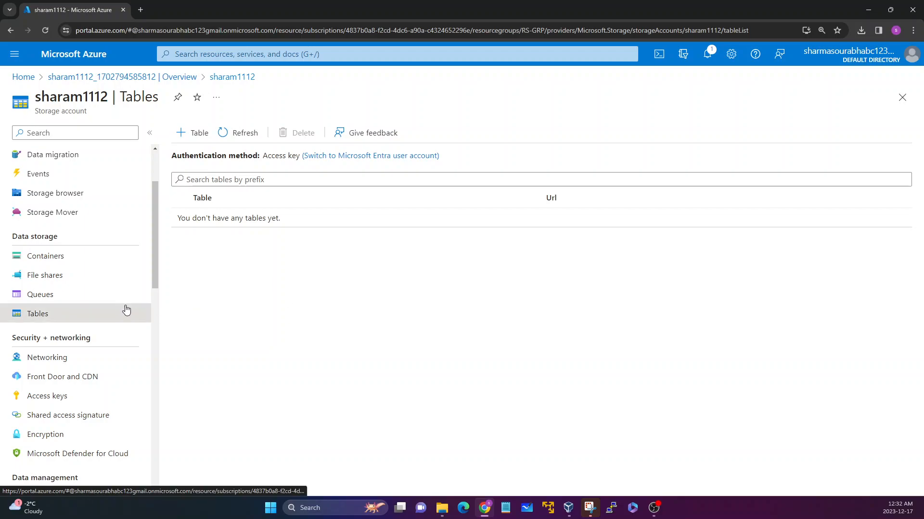
pyautogui.click(50, 261)
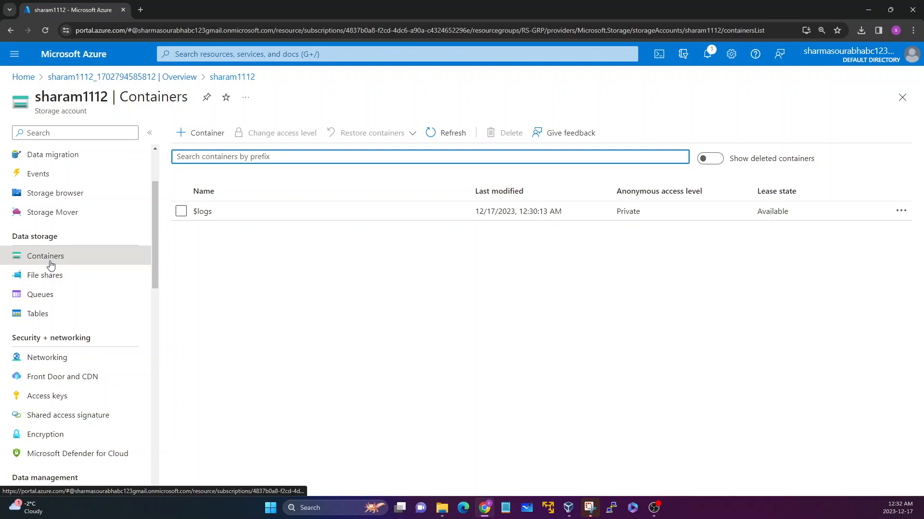
pyautogui.click(54, 281)
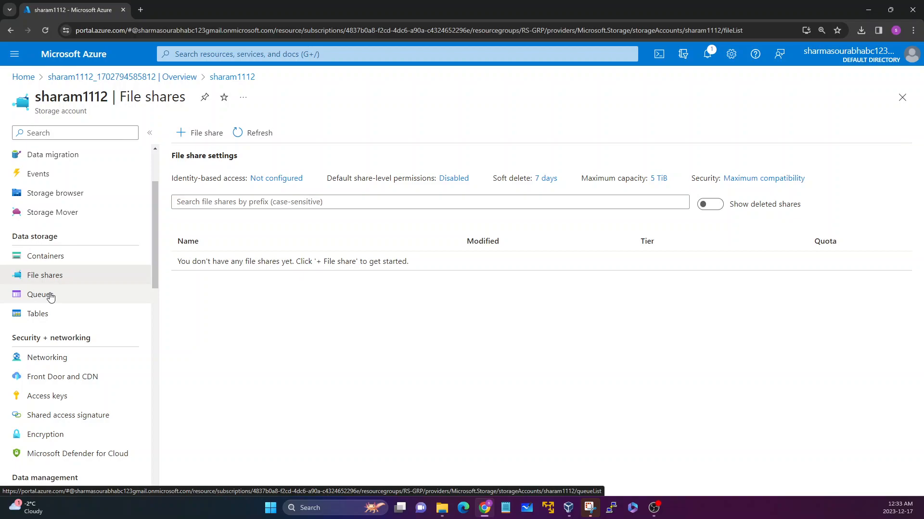
pyautogui.click(60, 263)
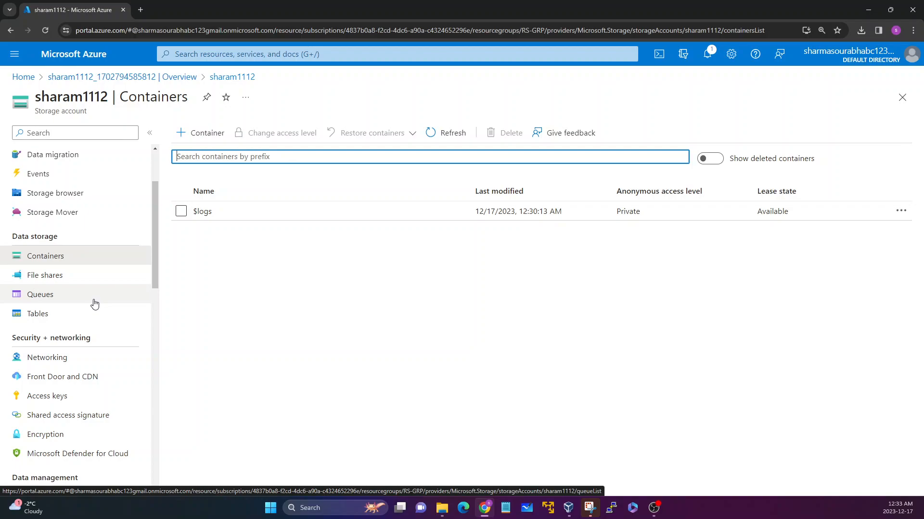
pyautogui.scroll(-1, 85, 303)
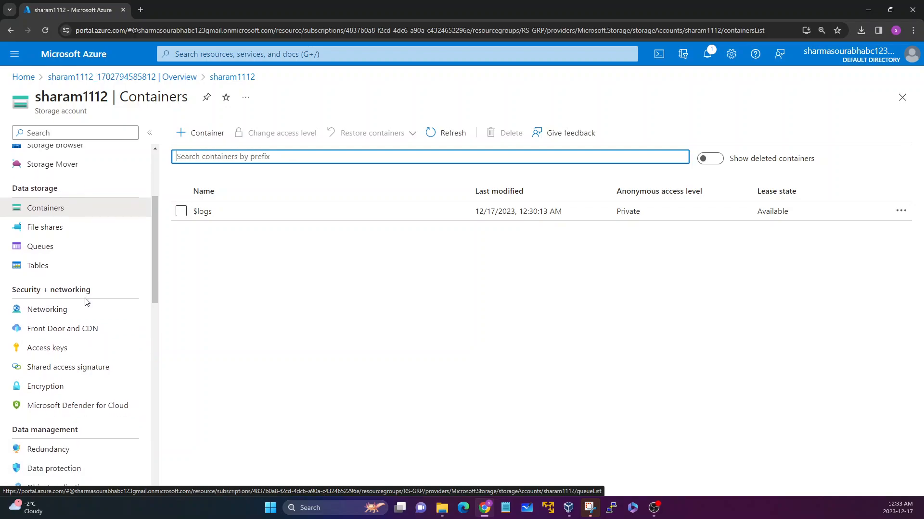